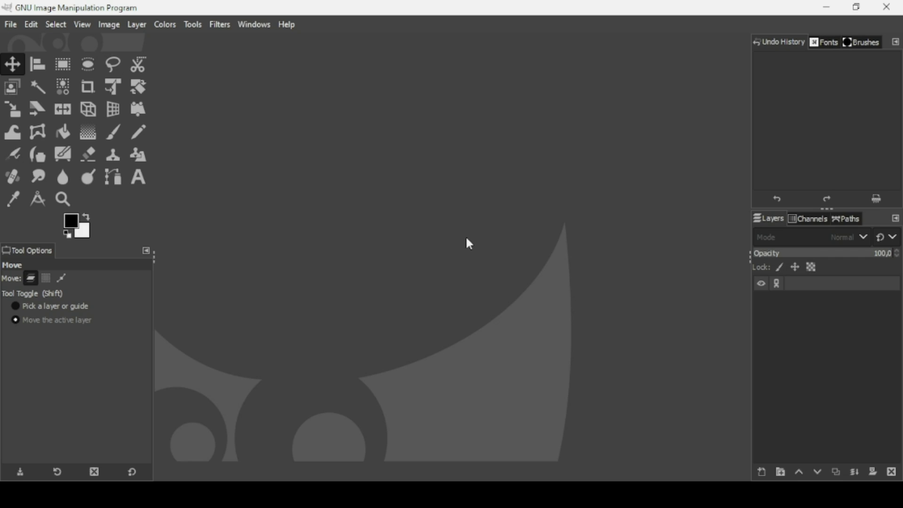
Create a new 1920×1080 px image with a white background.
left_click(13, 28)
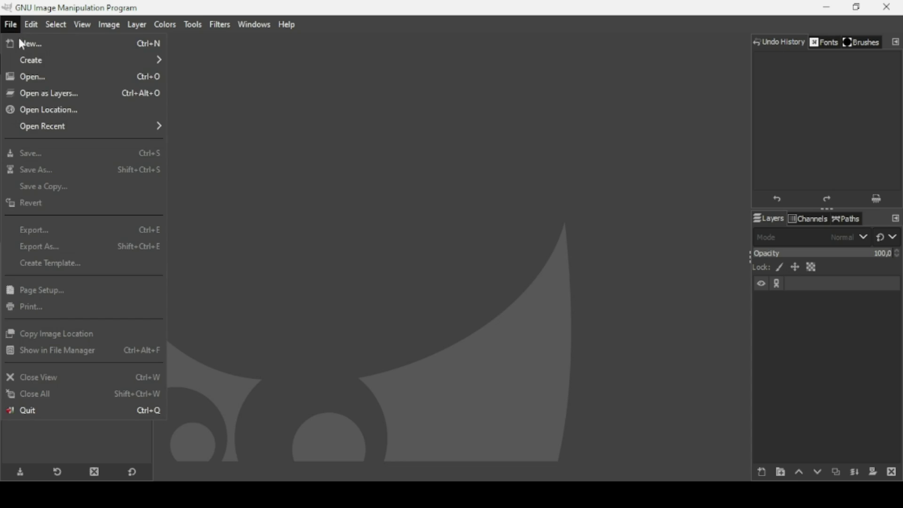
left_click(20, 41)
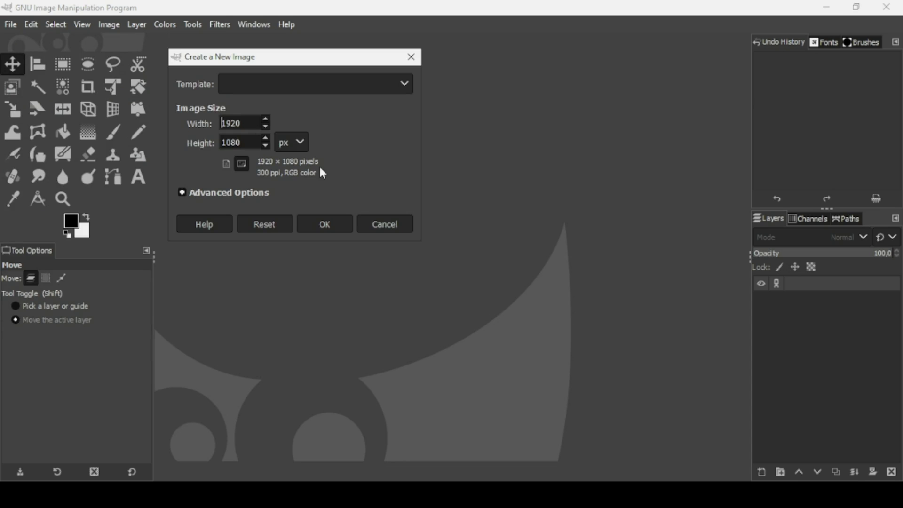
left_click(337, 225)
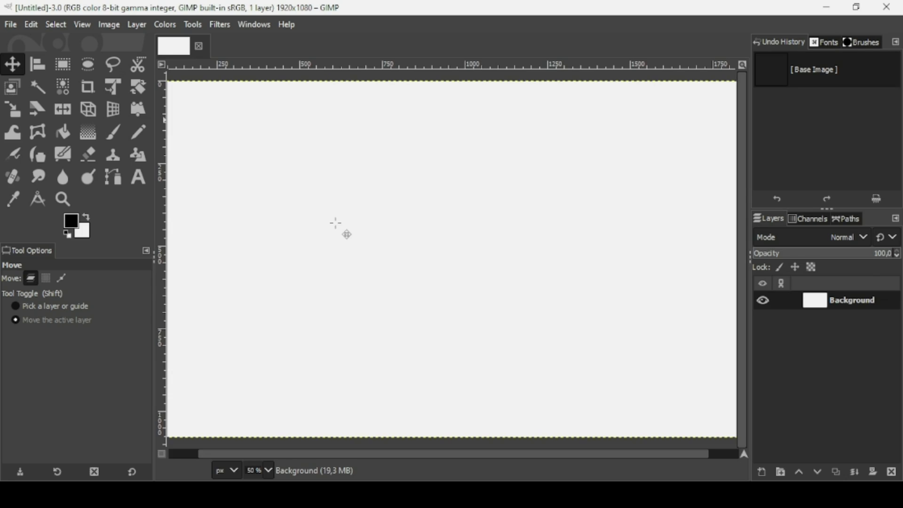
Zoom out and ready the Text tool with Poppins Bold at 700 px.
key("minus")
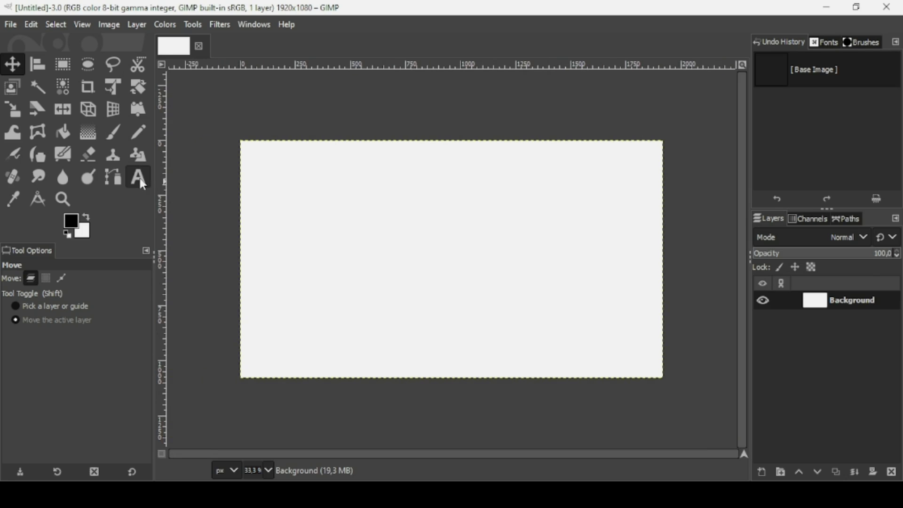
left_click(139, 178)
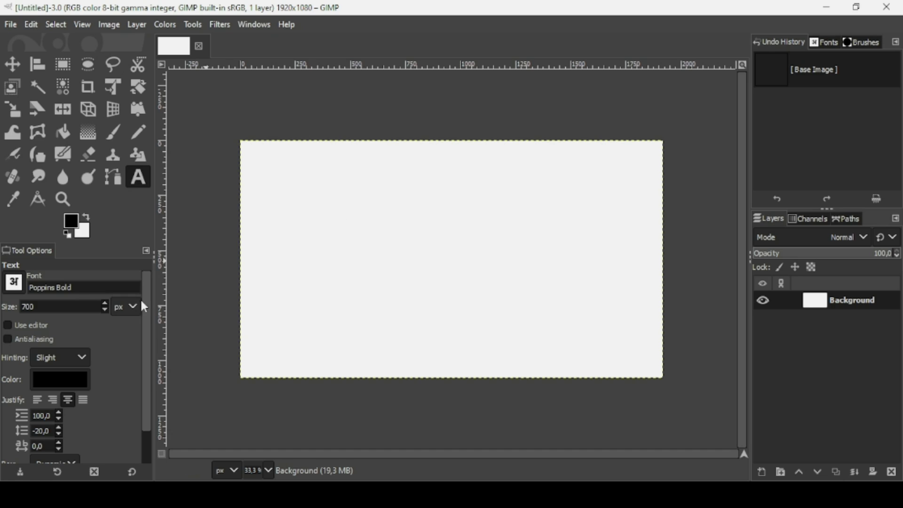
left_click_drag(145, 300, 154, 217)
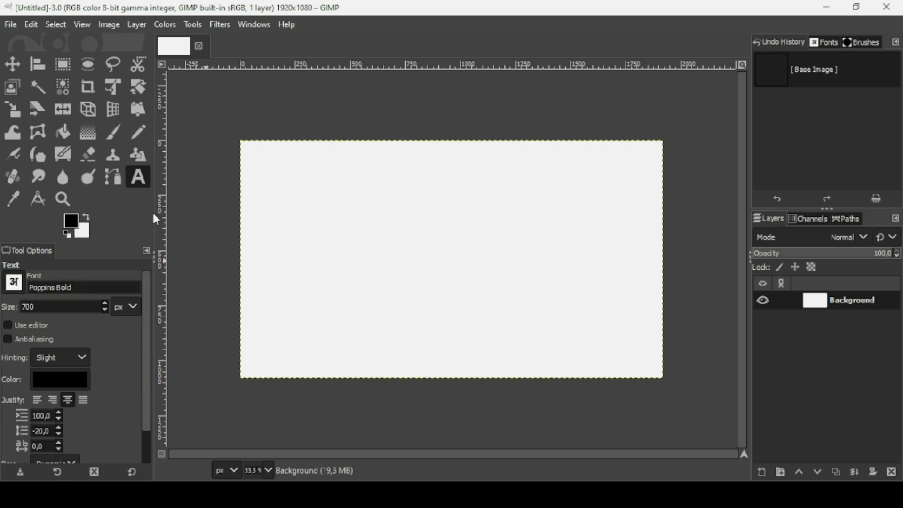
Type the digits 6, 5, 9, 8 and 3 as five separate text layers.
left_click(284, 191)
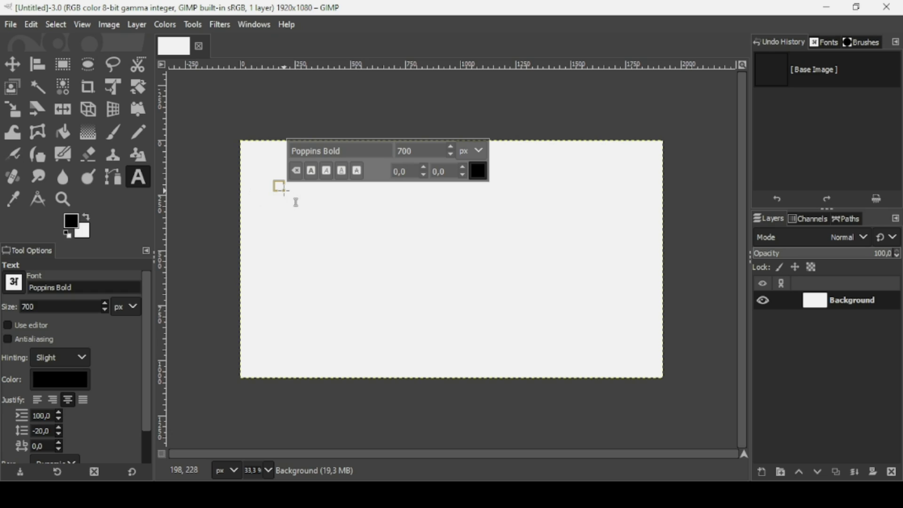
type("6")
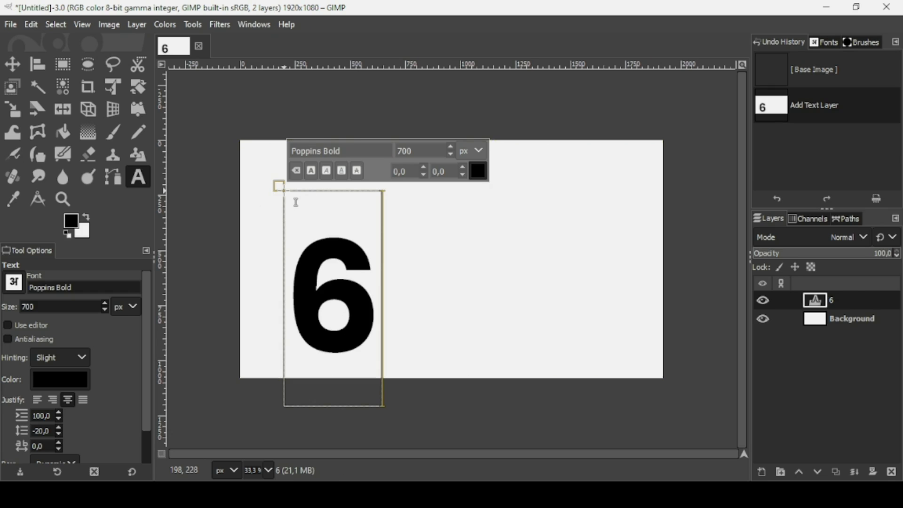
left_click(400, 197)
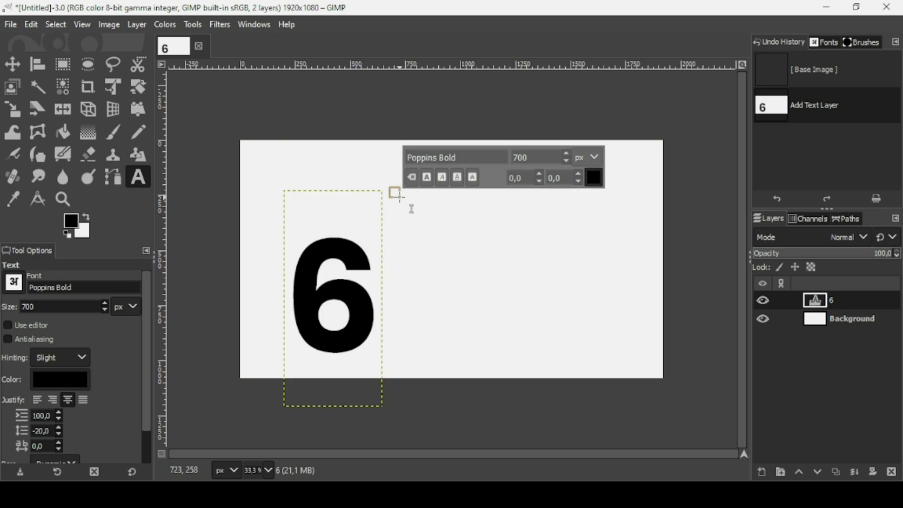
type("5")
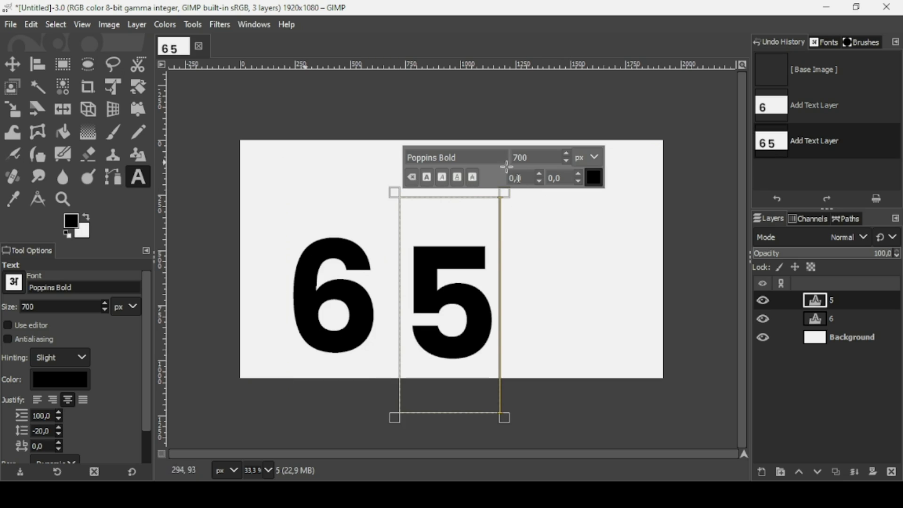
left_click(527, 199)
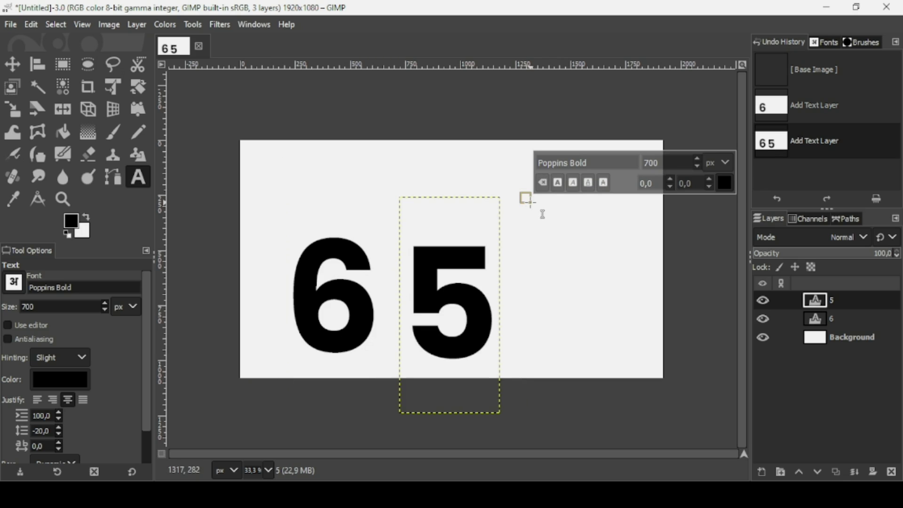
type("9")
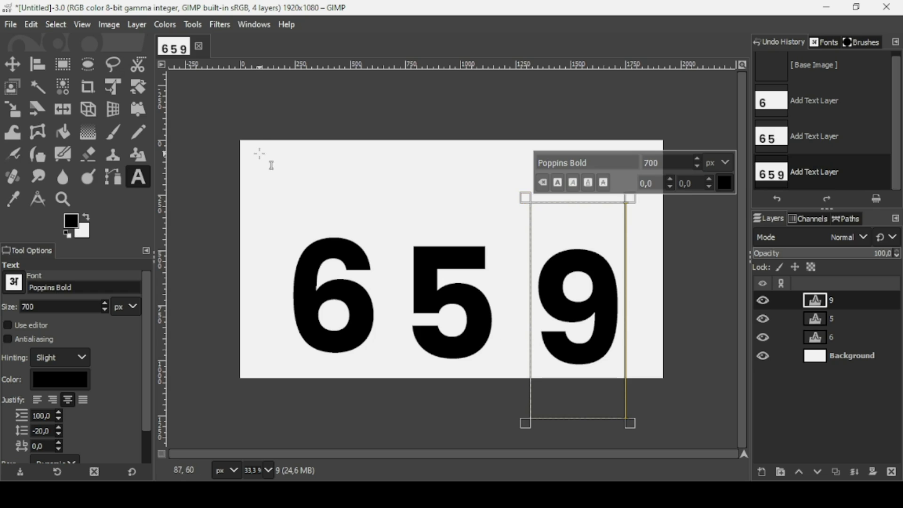
left_click(258, 153)
type("8")
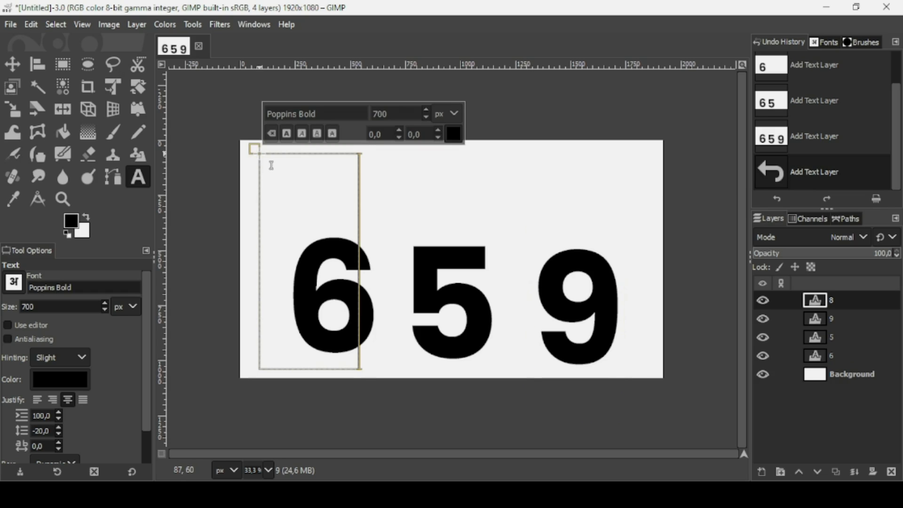
left_click(622, 153)
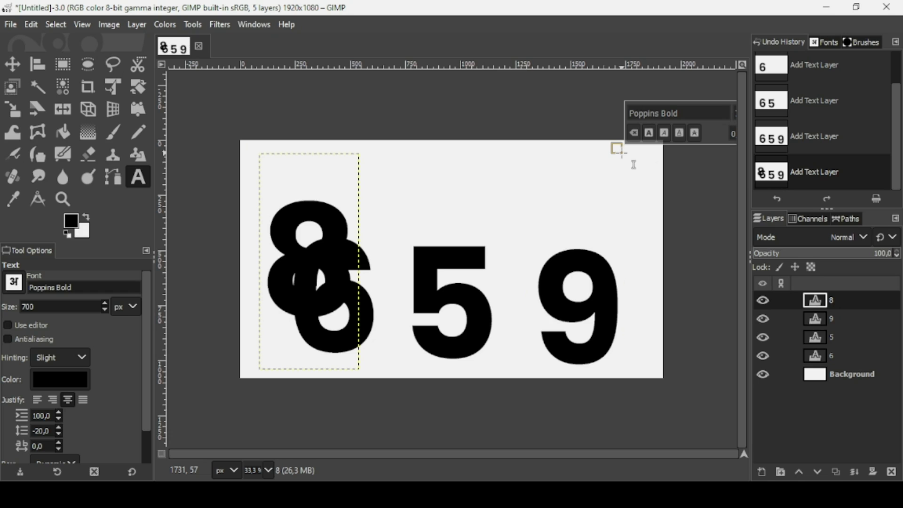
type("3")
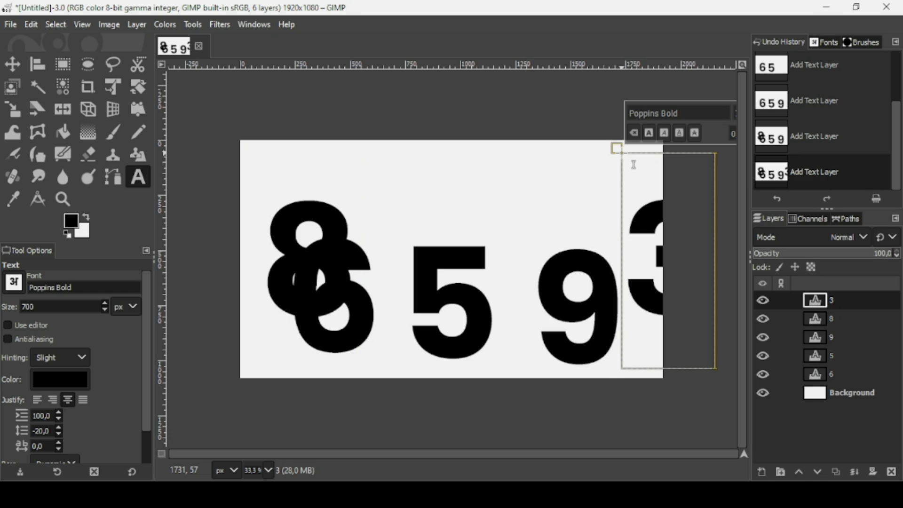
left_click(2, 67)
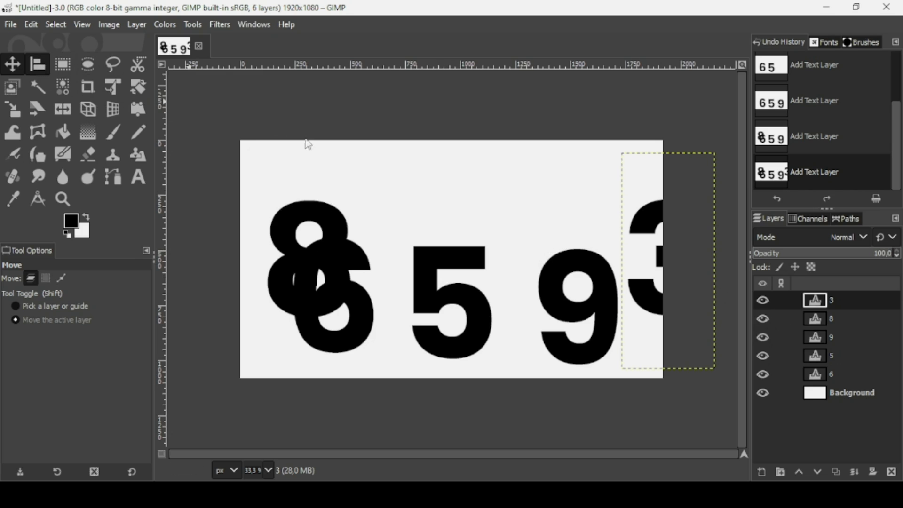
Select all five digit layers with the Align tool and align them to the middle.
key("q")
left_click_drag(229, 100, 728, 415)
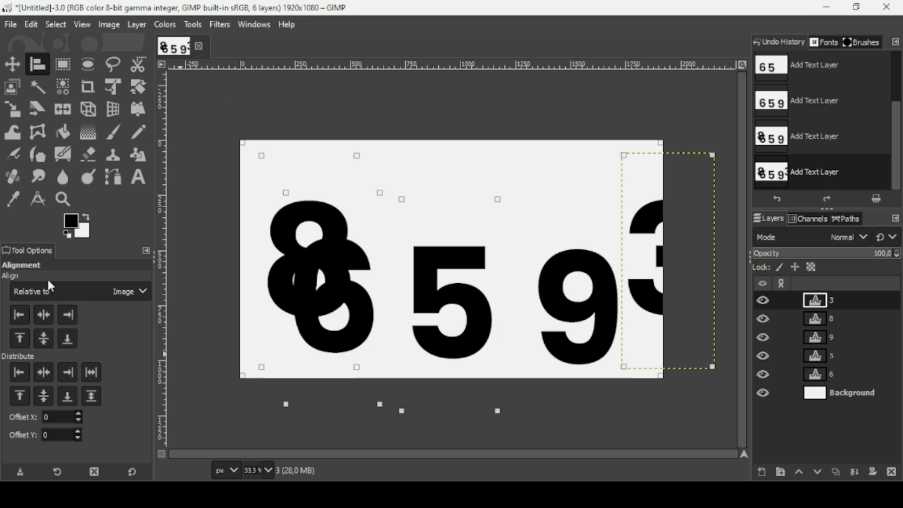
left_click(46, 334)
left_click(45, 335)
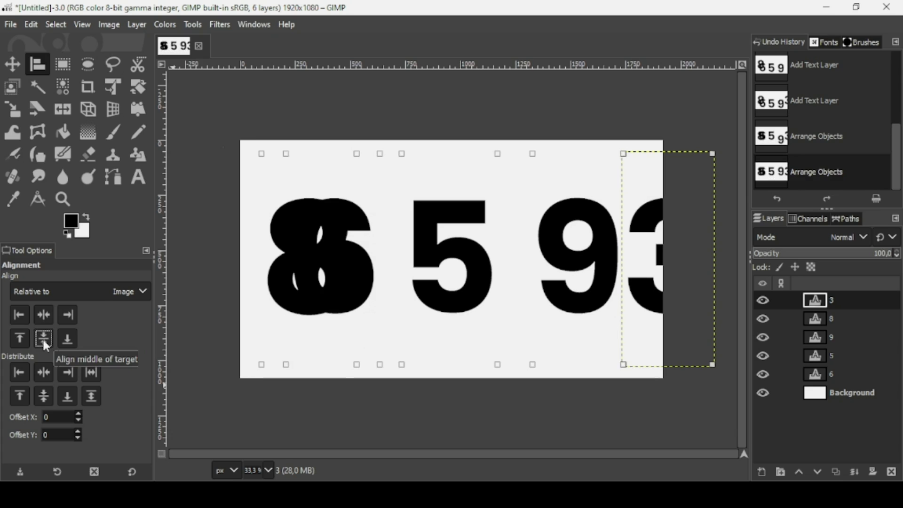
left_click(10, 60)
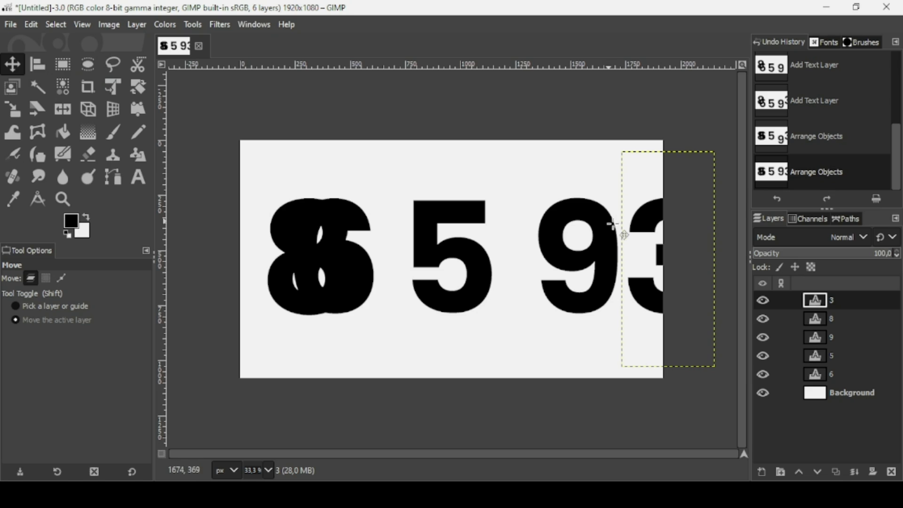
Move the 8 layer right onto the 9 and nudge the 6 slightly left.
left_click(821, 321)
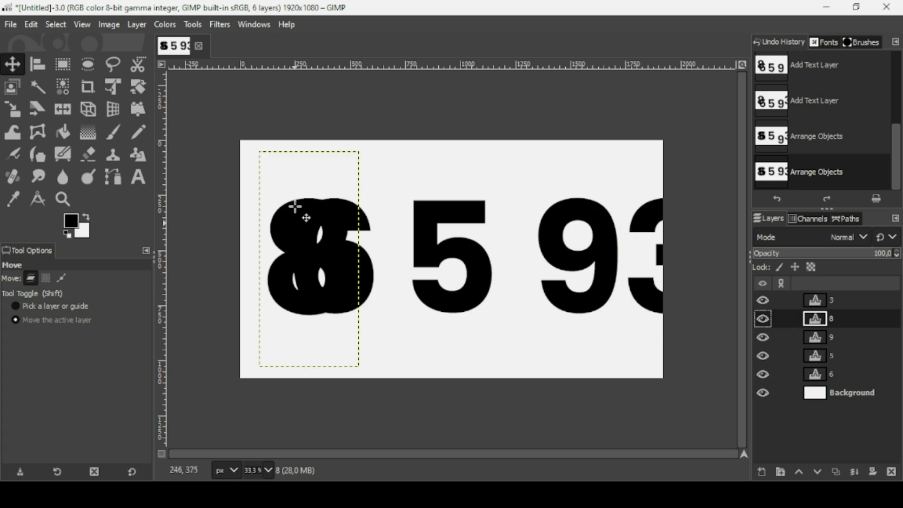
left_click_drag(313, 204, 354, 204)
left_click_drag(430, 205, 582, 207)
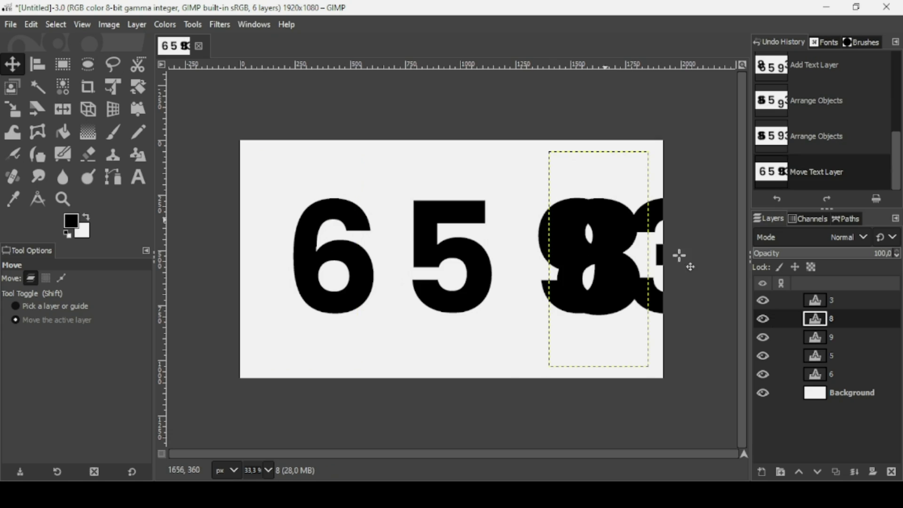
left_click(820, 370)
left_click_drag(333, 244, 313, 243)
Slide the 5, 9, 8 and 3 left so each overlaps the previous digit.
left_click(822, 355)
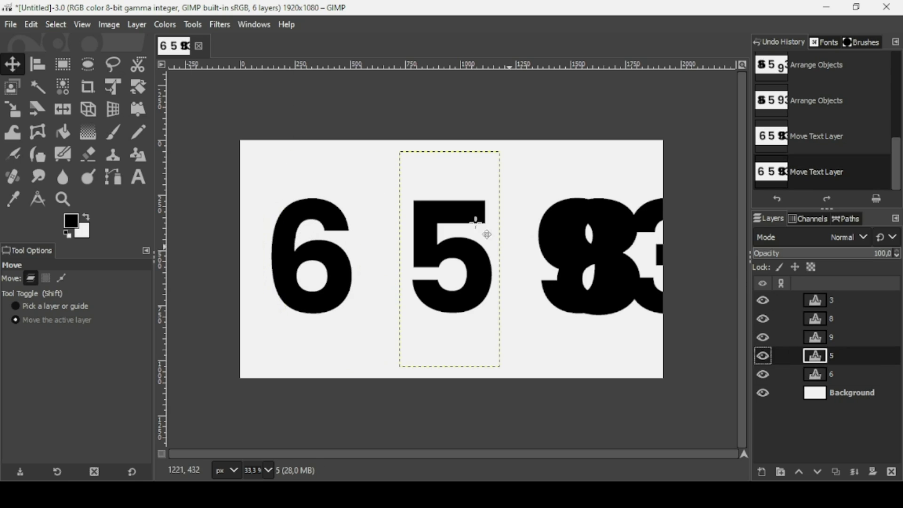
left_click_drag(453, 221, 397, 221)
left_click(584, 255, "shift")
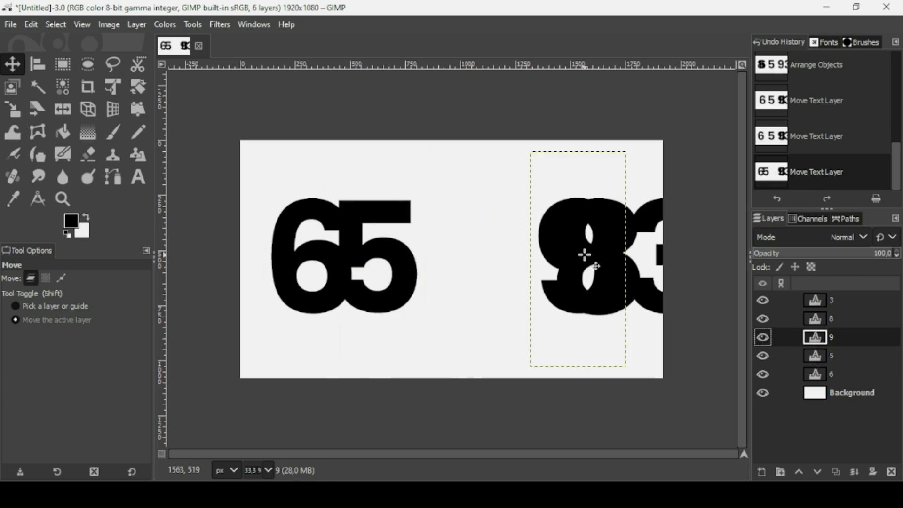
left_click_drag(594, 256, 444, 249)
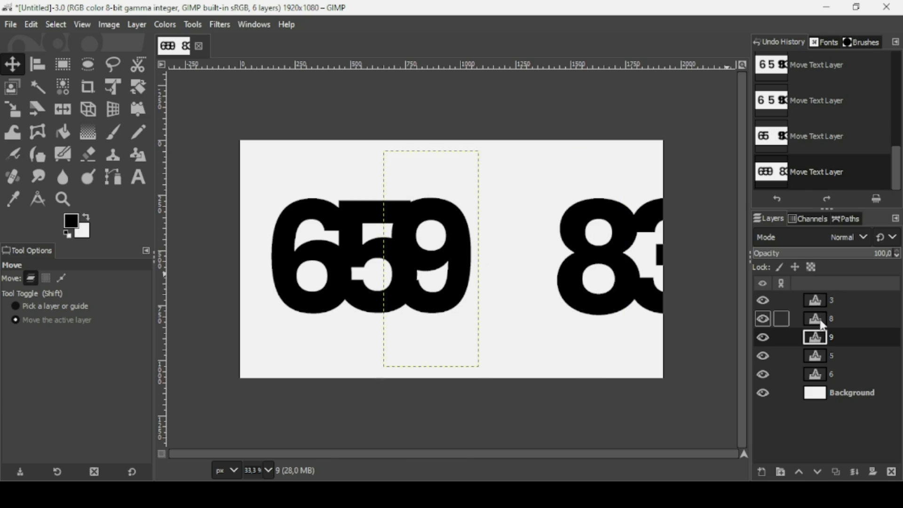
left_click(818, 318)
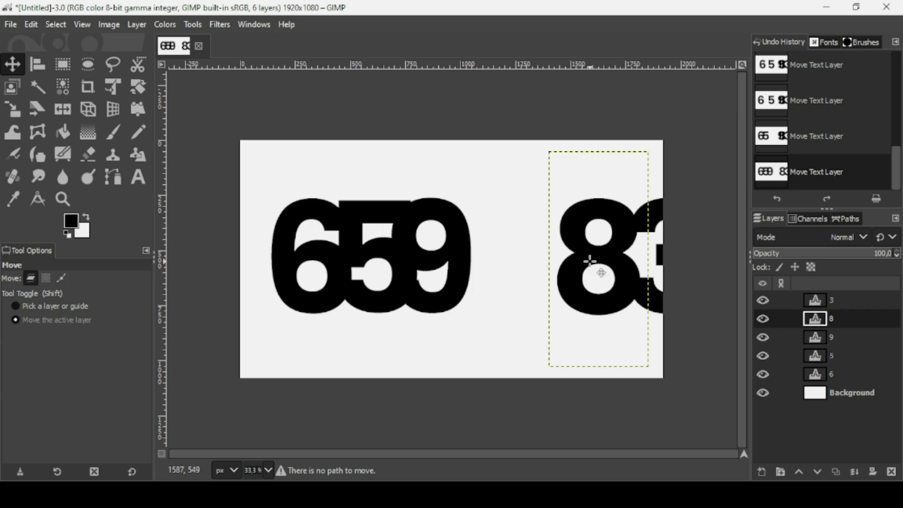
left_click_drag(627, 258, 525, 258)
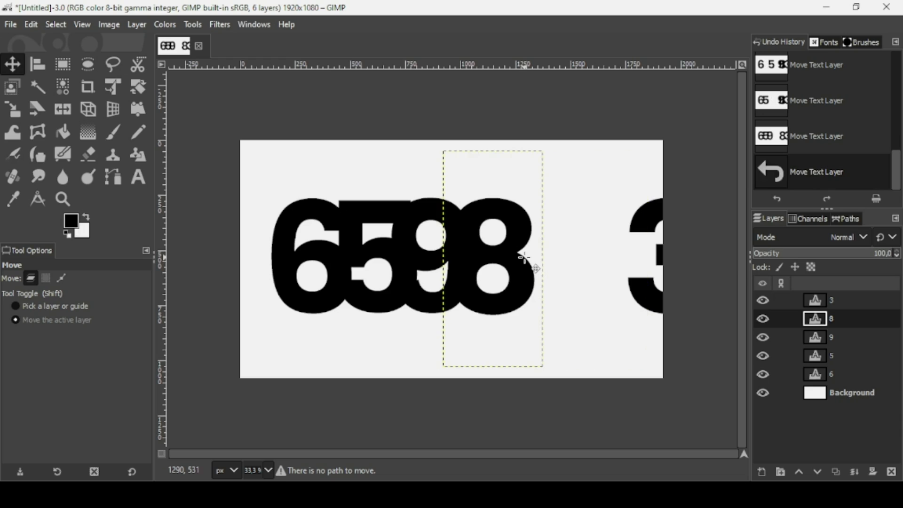
left_click(840, 301)
left_click_drag(640, 228, 521, 230)
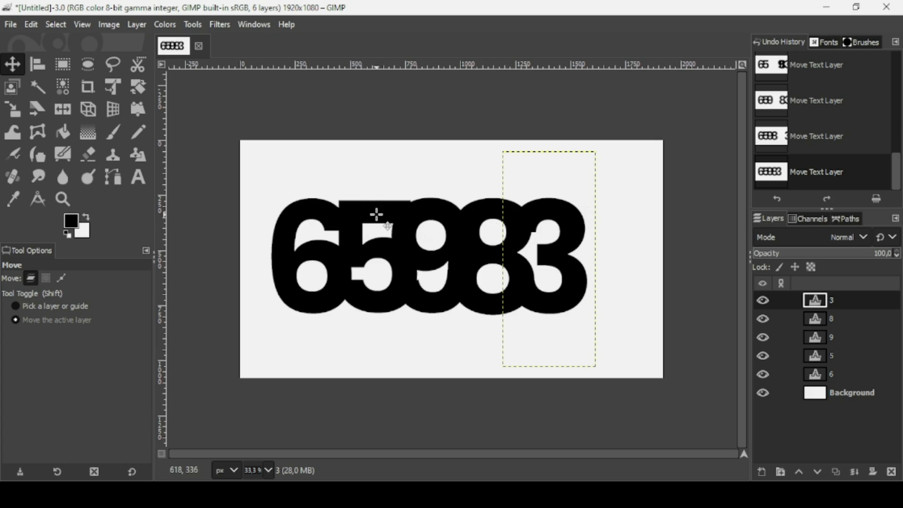
Open the 5 layer's text in the on-canvas editor with the Text tool.
left_click(136, 178)
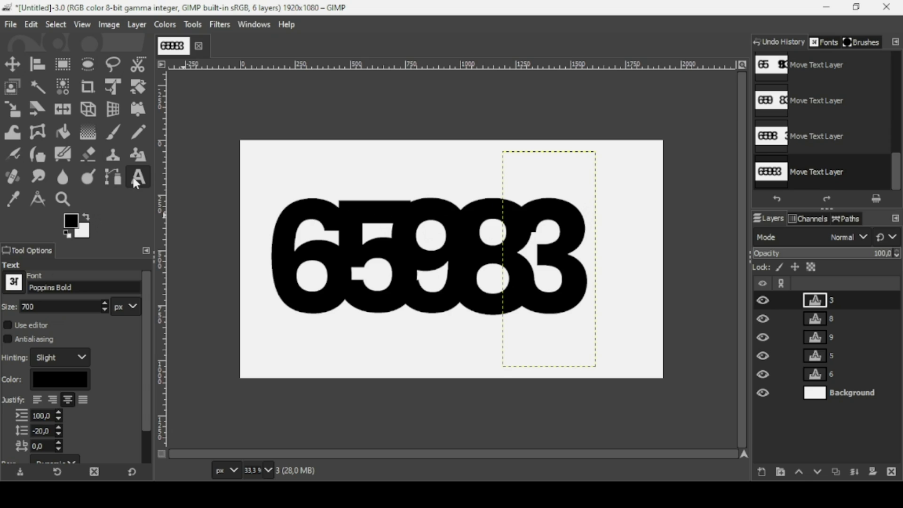
left_click(362, 212)
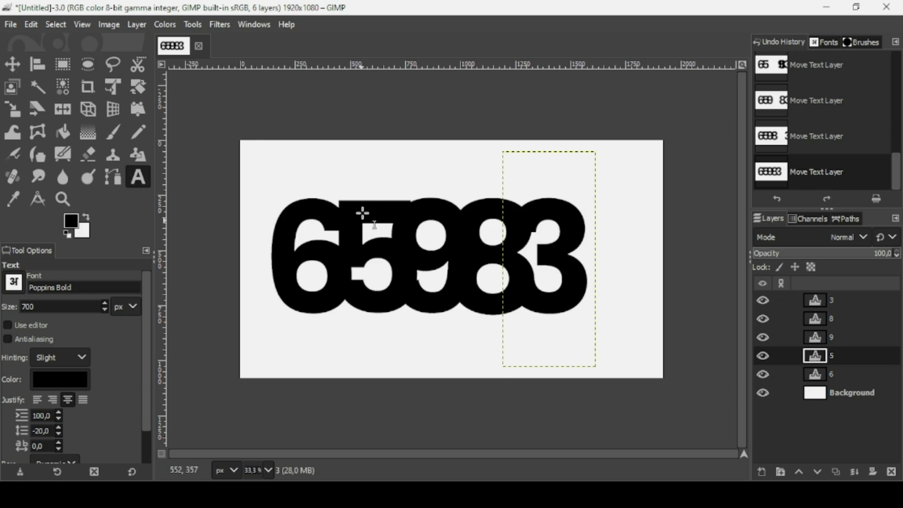
left_click(350, 208)
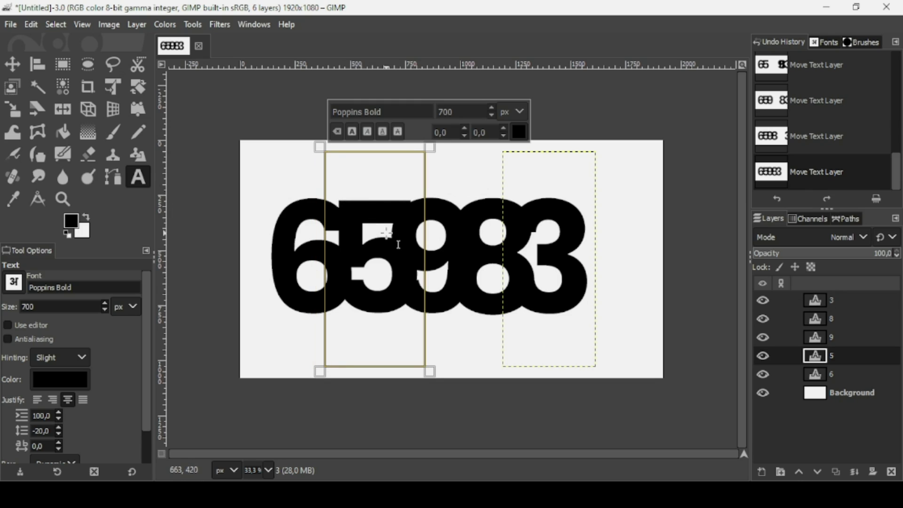
Set the 5's text colour to white (ffffff).
left_click(518, 136)
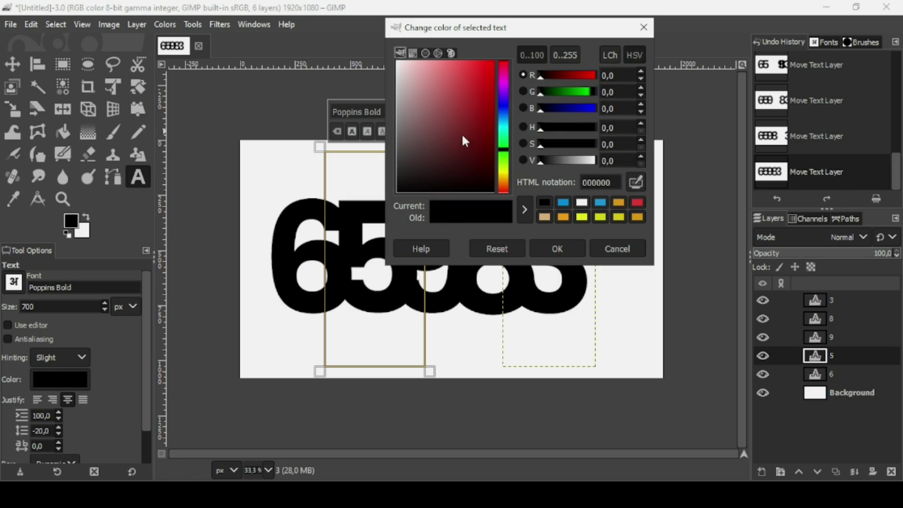
left_click_drag(461, 133, 369, 24)
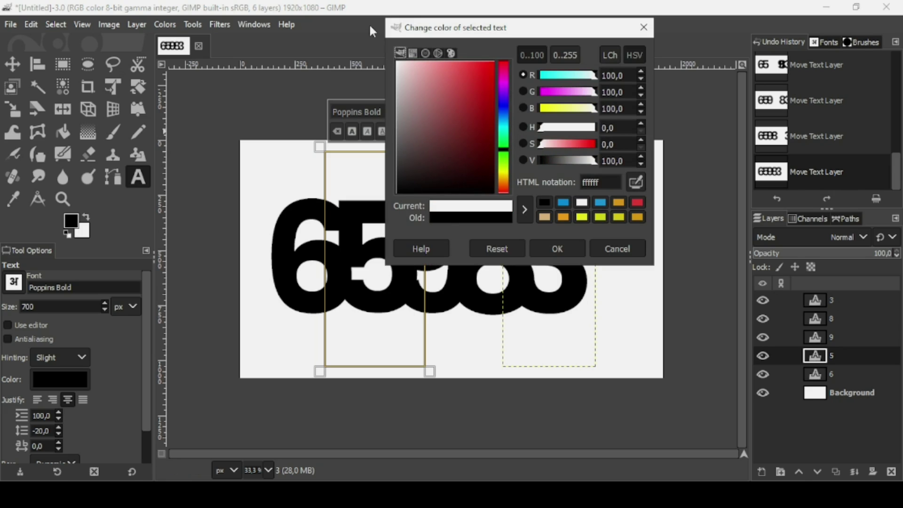
left_click(565, 249)
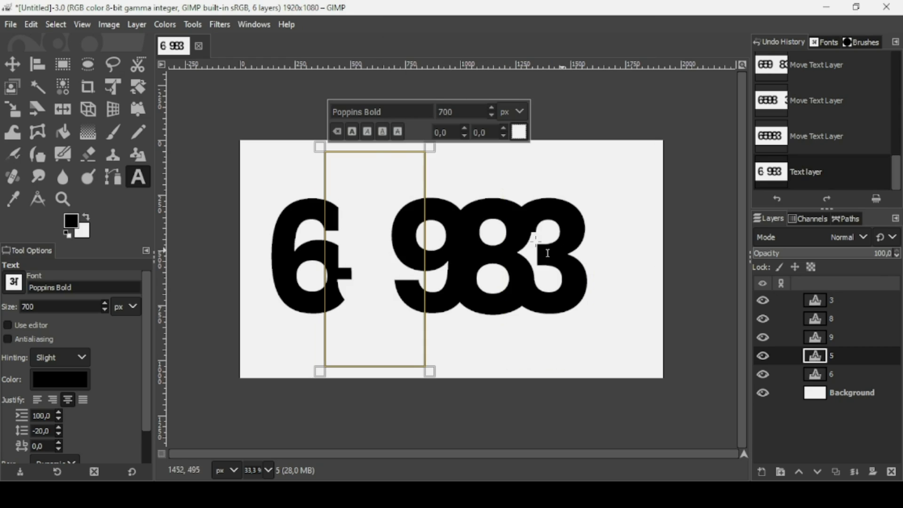
Recolour the 8's text to white as well.
left_click(465, 215)
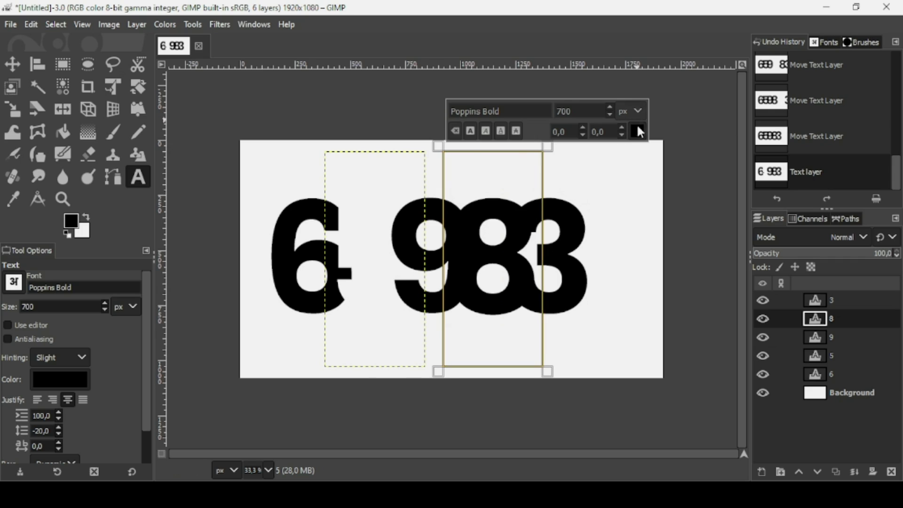
left_click(637, 131)
left_click(549, 87)
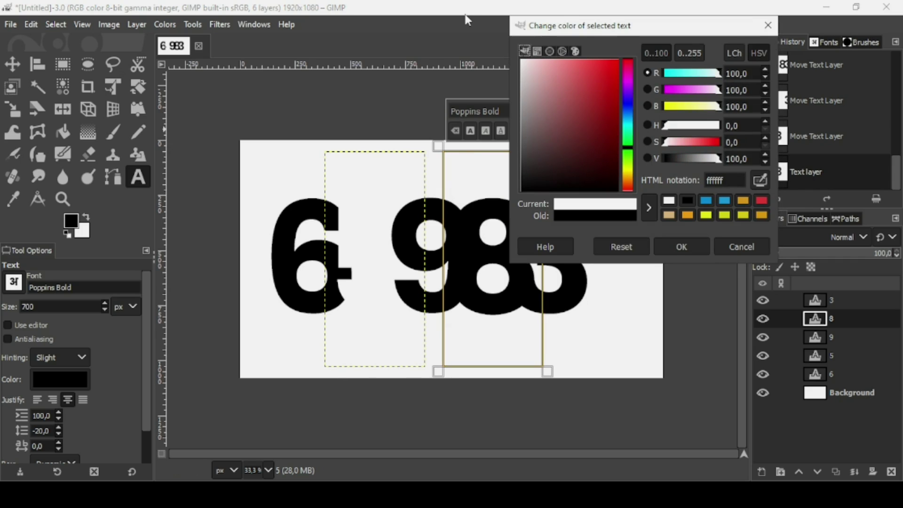
left_click(684, 244)
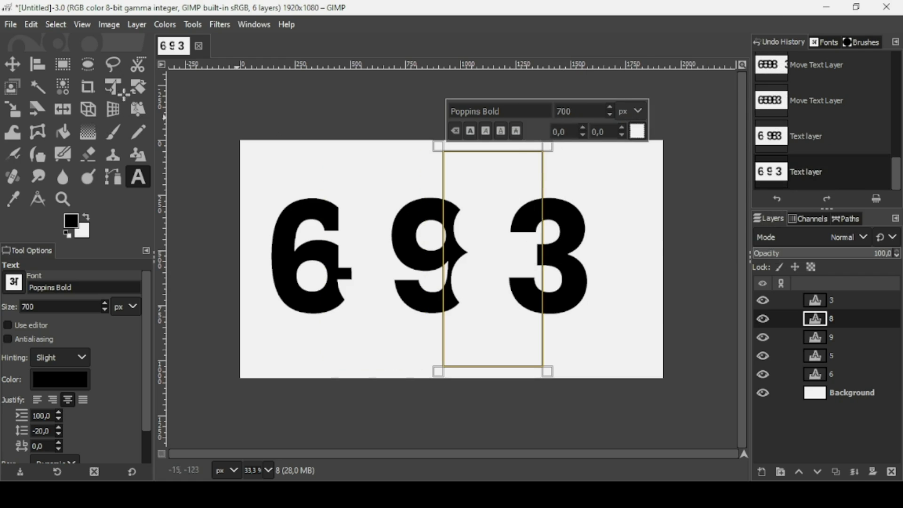
Set the Paintbrush to hardness 100, force 100, size 98 and add a transparent layer.
left_click(12, 64)
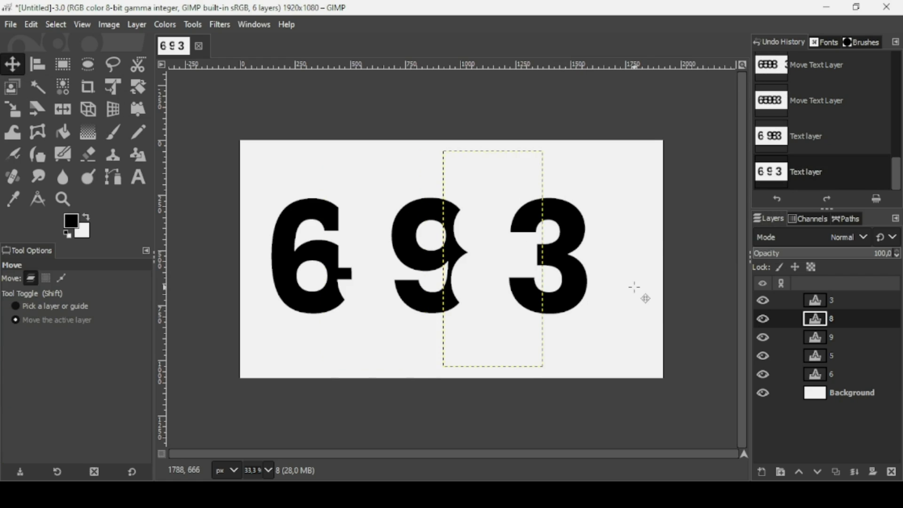
left_click(114, 134)
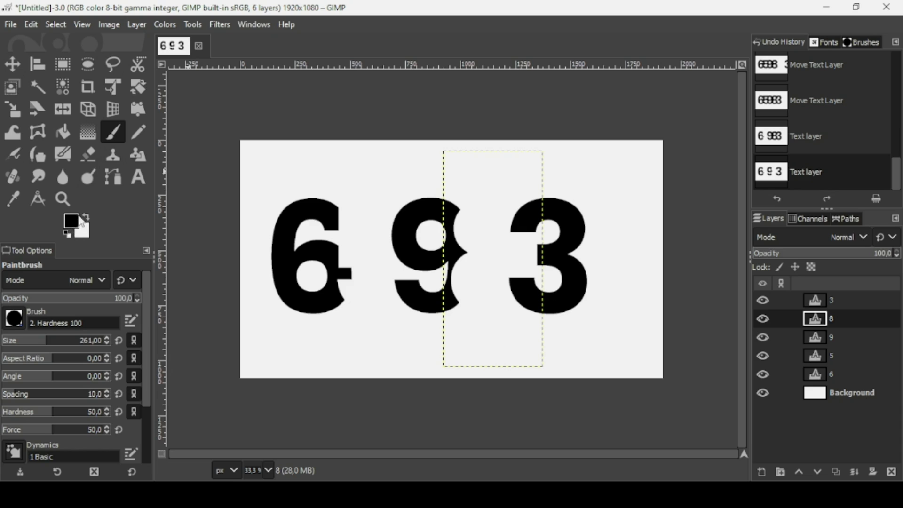
left_click_drag(70, 413, 135, 413)
left_click_drag(81, 431, 196, 430)
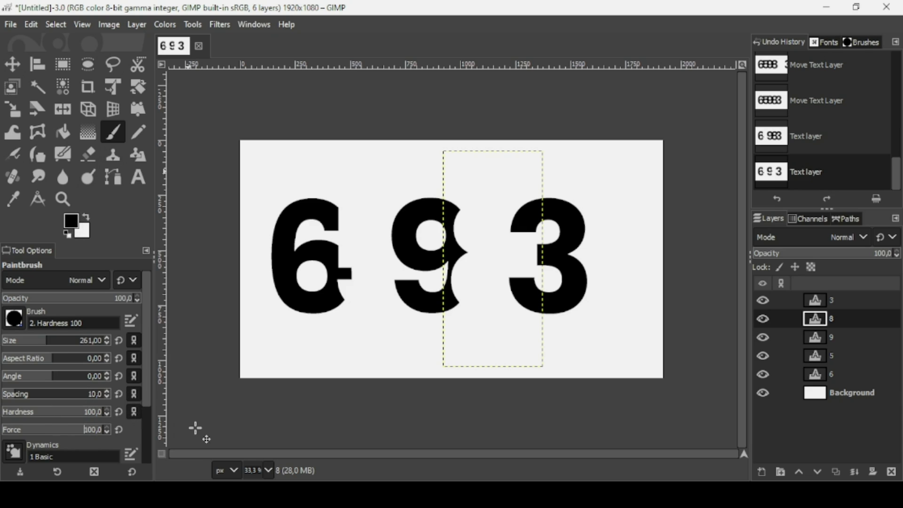
left_click(26, 340)
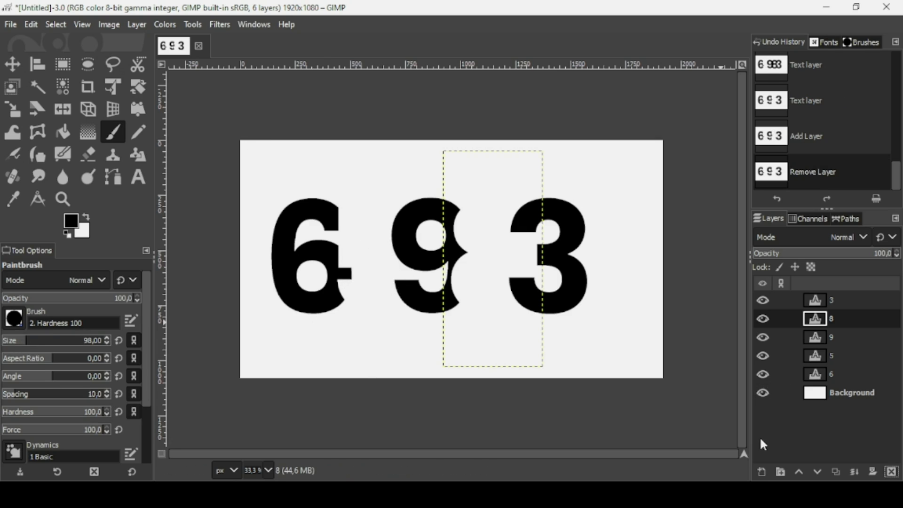
left_click(762, 471)
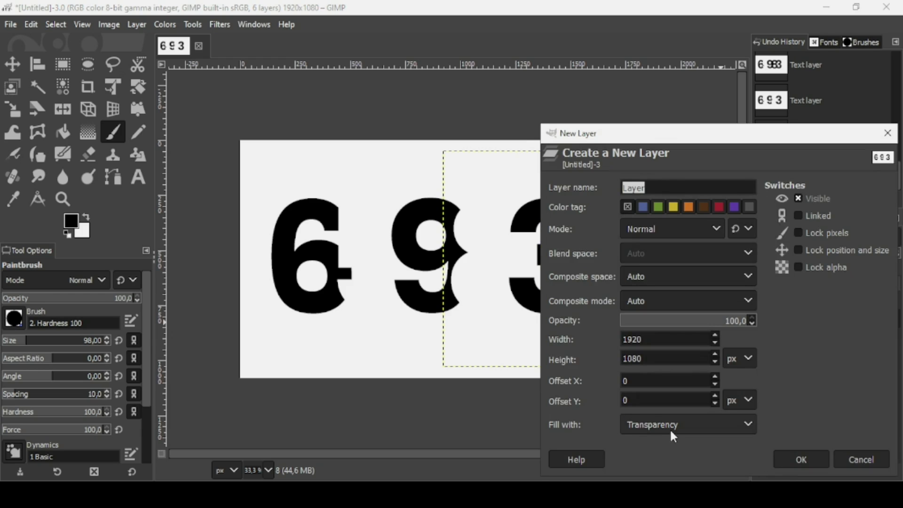
left_click(805, 450)
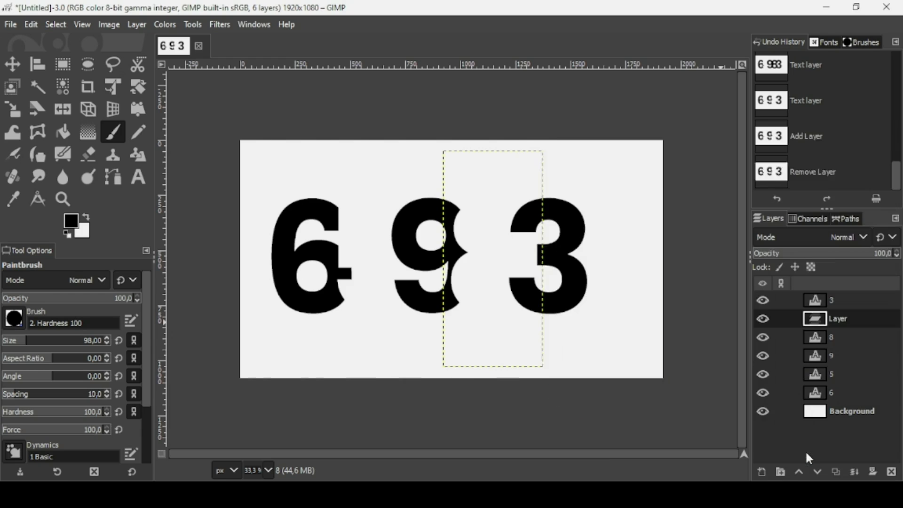
Move the new Layer below layer 6 and paint two black dots between the 9 and 3.
left_click_drag(820, 328, 819, 400)
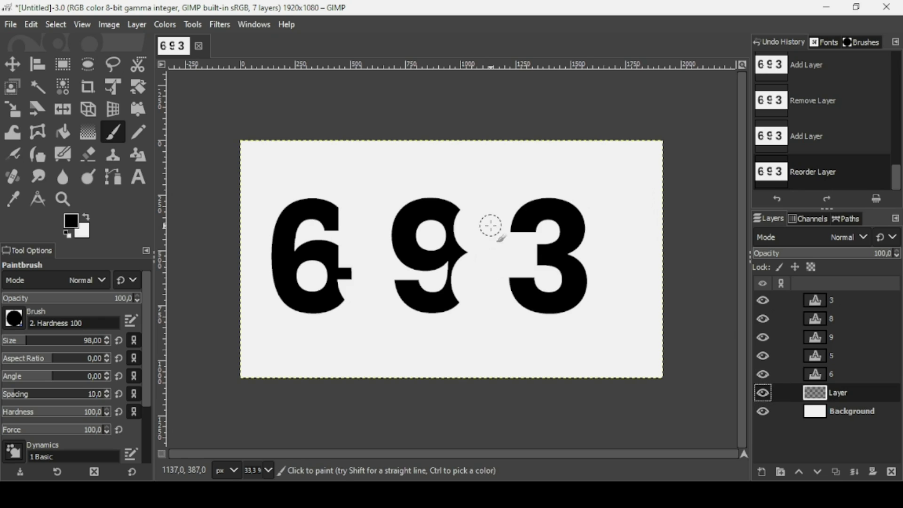
left_click_drag(491, 226, 493, 232)
mouse_move(490, 277)
left_mouse_down()
mouse_move(479, 282)
mouse_move(491, 286)
mouse_move(508, 256)
left_mouse_up()
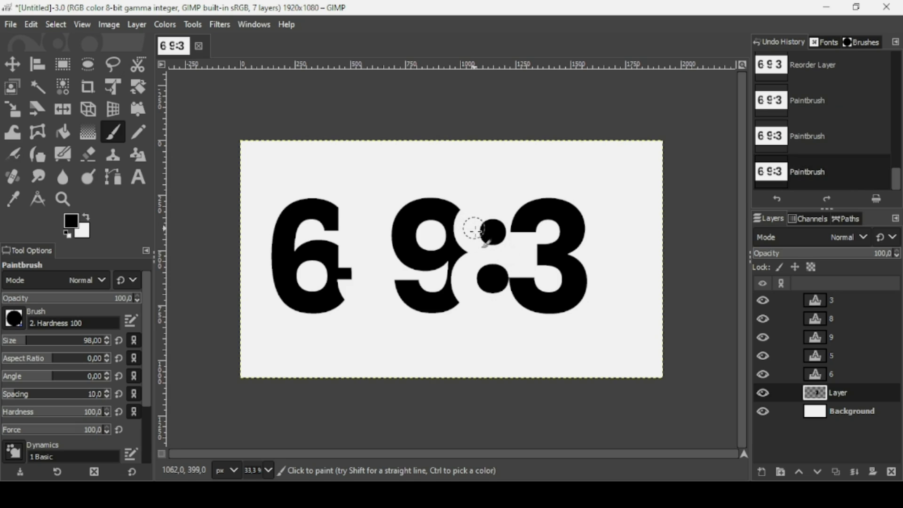
left_click(764, 315)
left_click(764, 315)
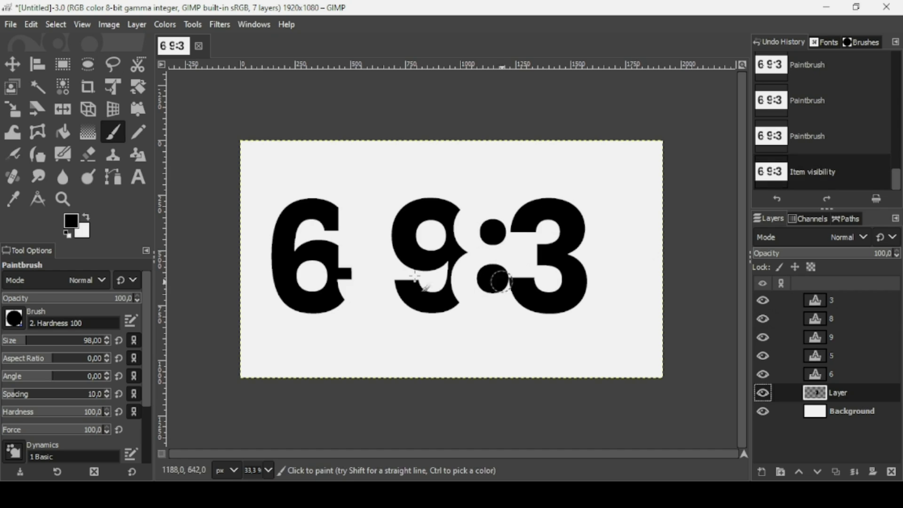
Paint a black stroke joining the 6 and 9 on Layer, then hide the Background.
left_click(819, 314)
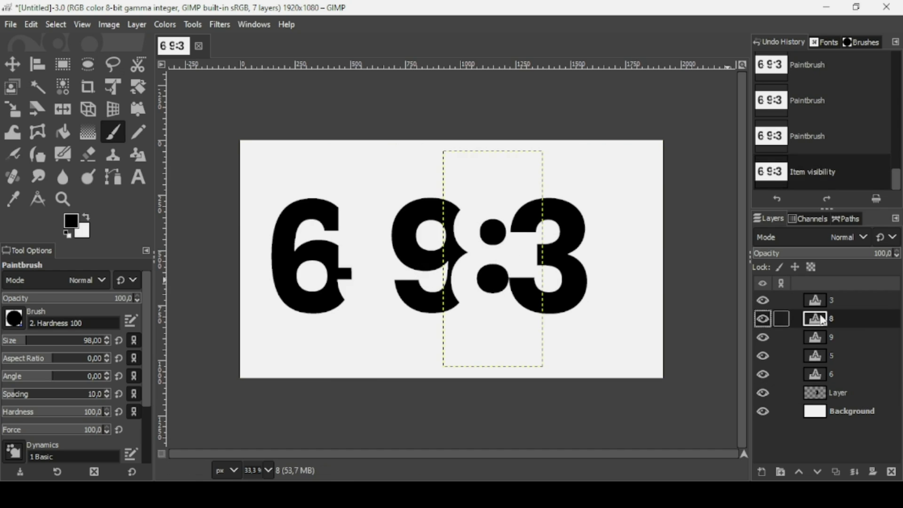
left_click(819, 392)
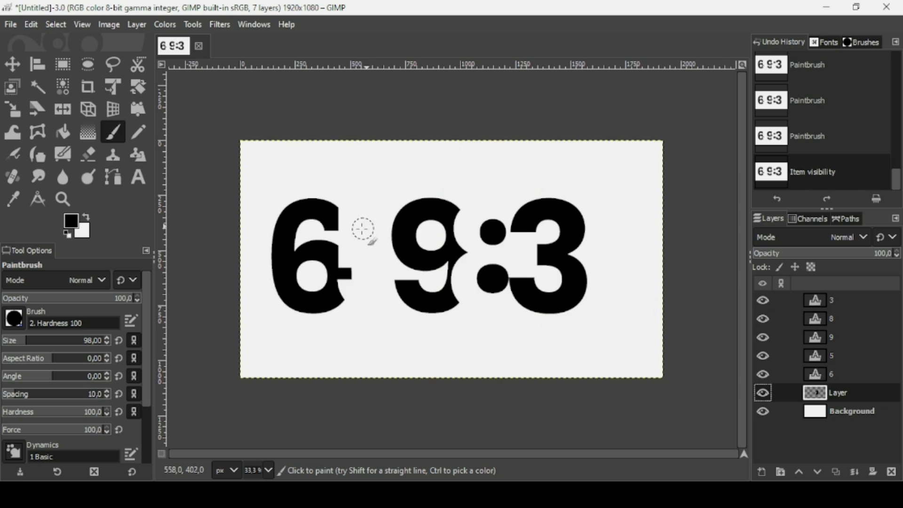
mouse_move(361, 229)
left_mouse_down()
mouse_move(390, 234)
mouse_move(360, 239)
mouse_move(367, 266)
mouse_move(355, 276)
mouse_move(388, 259)
mouse_move(379, 277)
mouse_move(377, 267)
left_mouse_up()
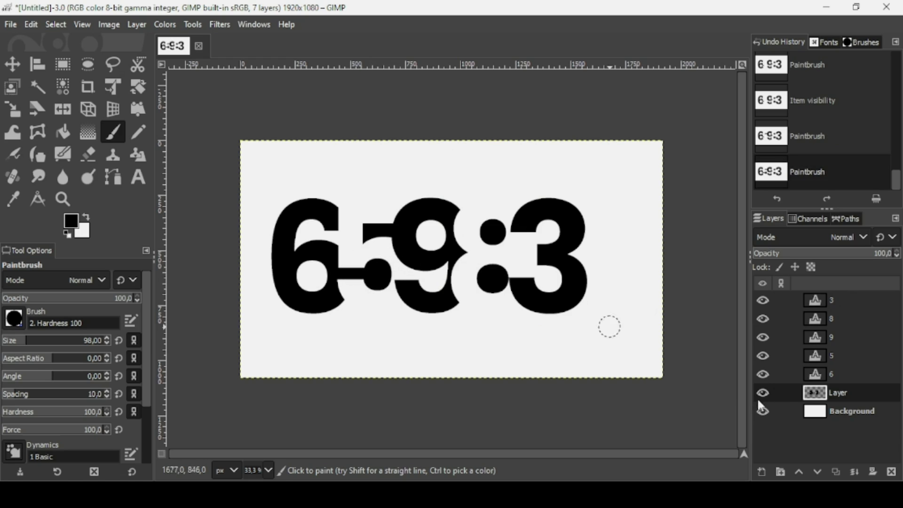
left_click(763, 411)
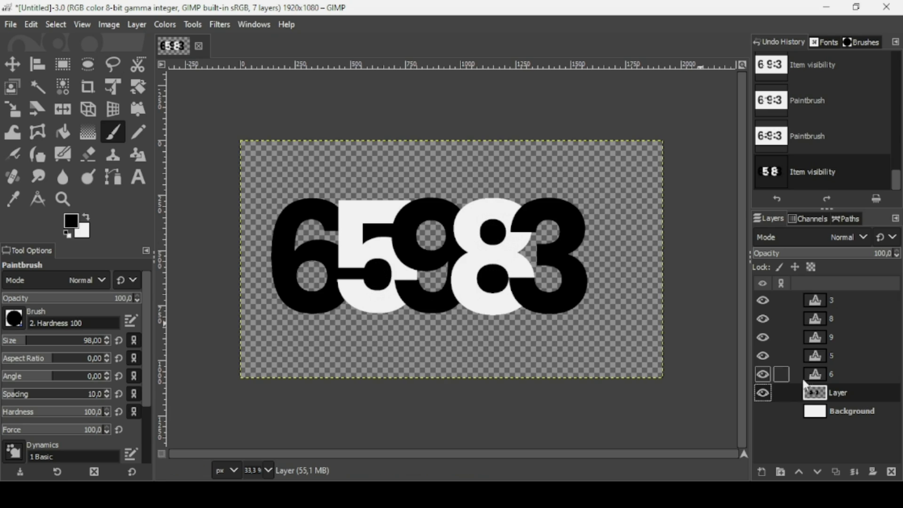
Create a merged Visible layer using New from Visible on layer 3.
left_click(761, 393)
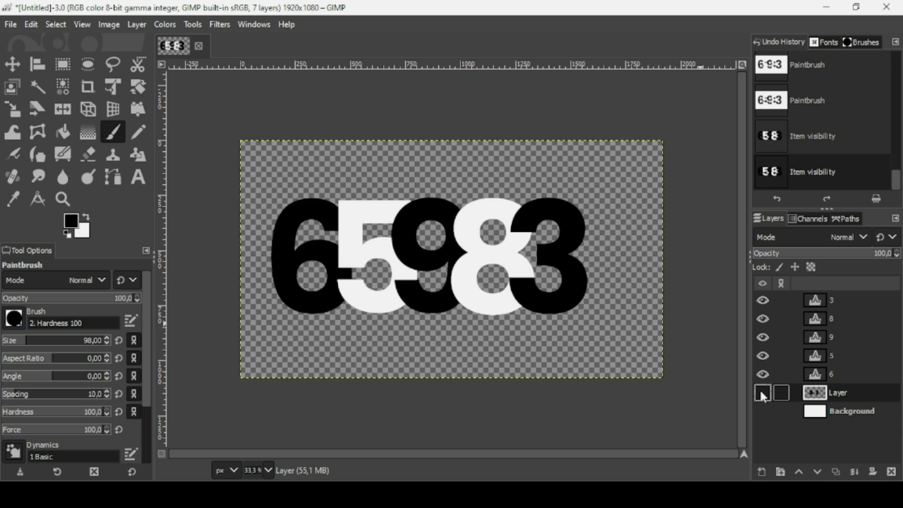
left_click(762, 394)
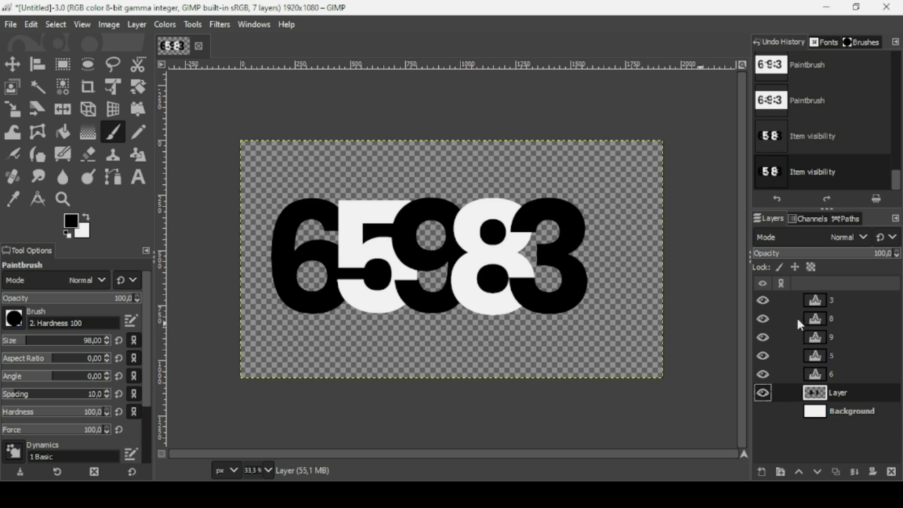
left_click(819, 297)
right_click(821, 304)
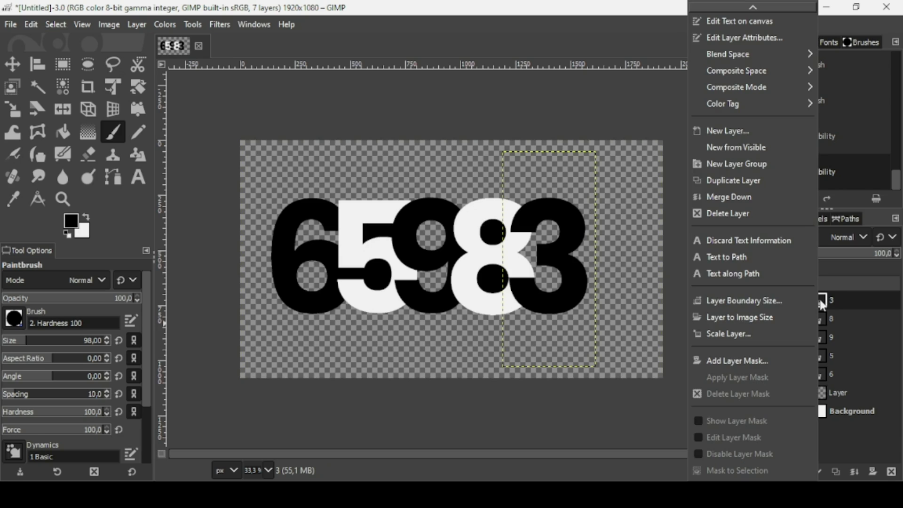
left_click(760, 148)
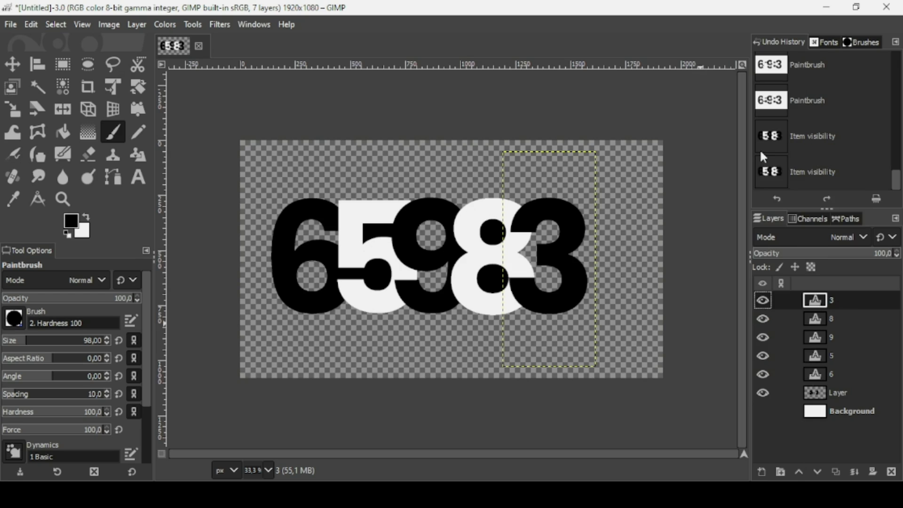
Hide the digit layers, show the white Background again, and check the Visible layer.
left_click(763, 318)
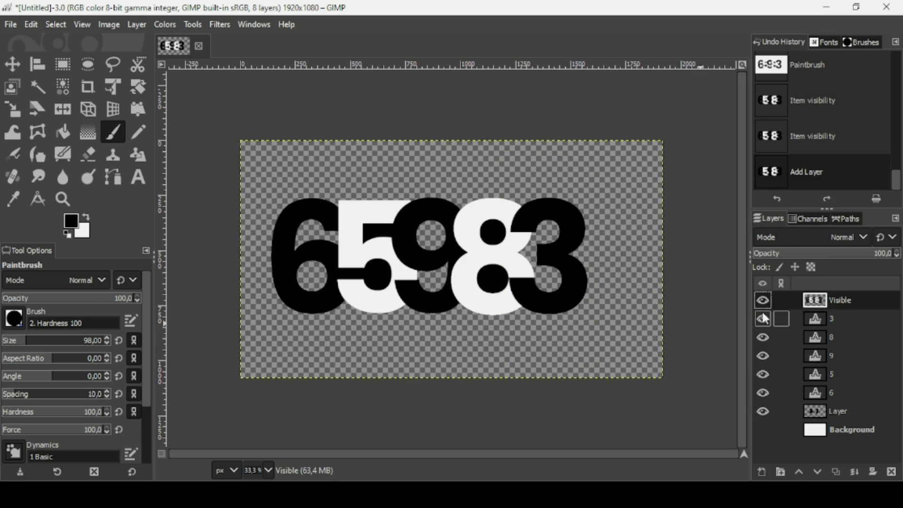
left_click_drag(761, 340, 760, 421)
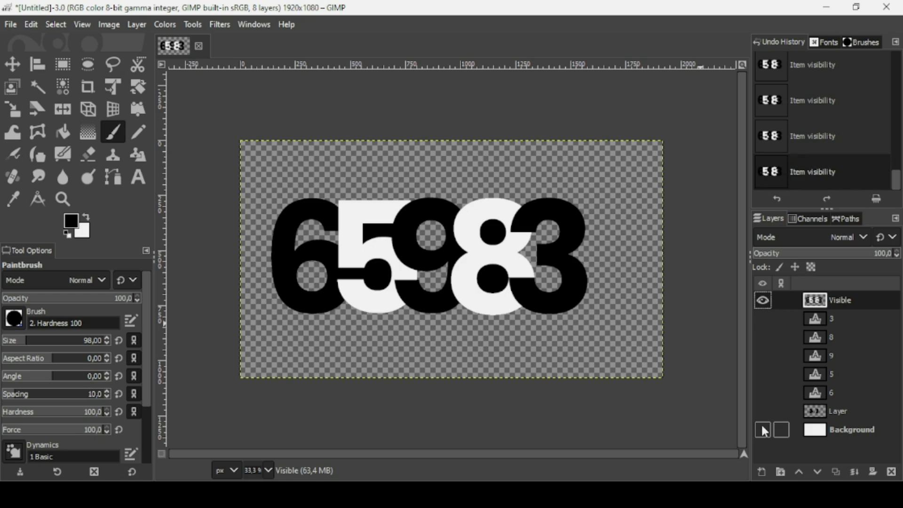
left_click(763, 429)
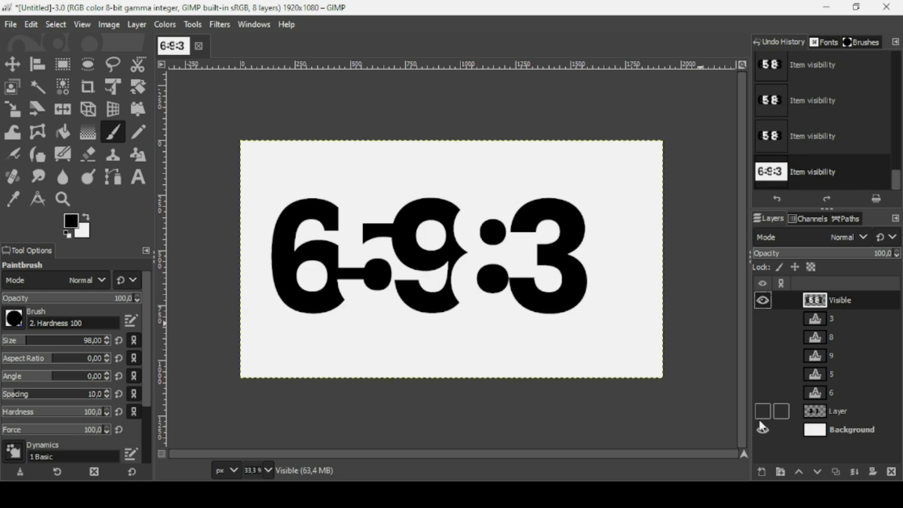
left_click(828, 432)
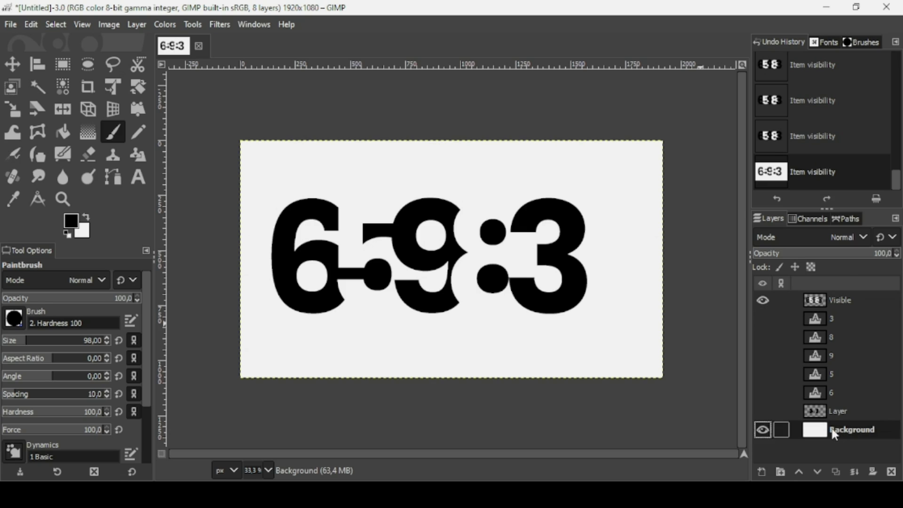
left_click(822, 304)
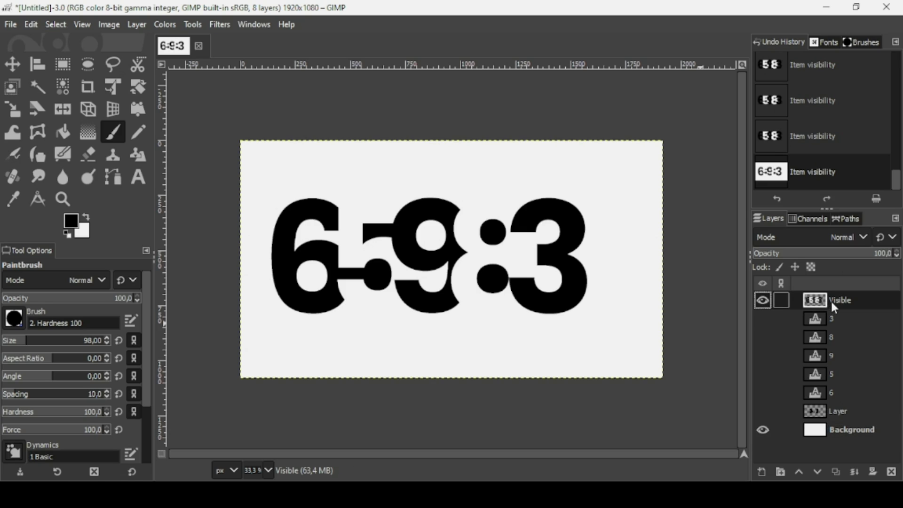
left_click(759, 303)
left_click(758, 302)
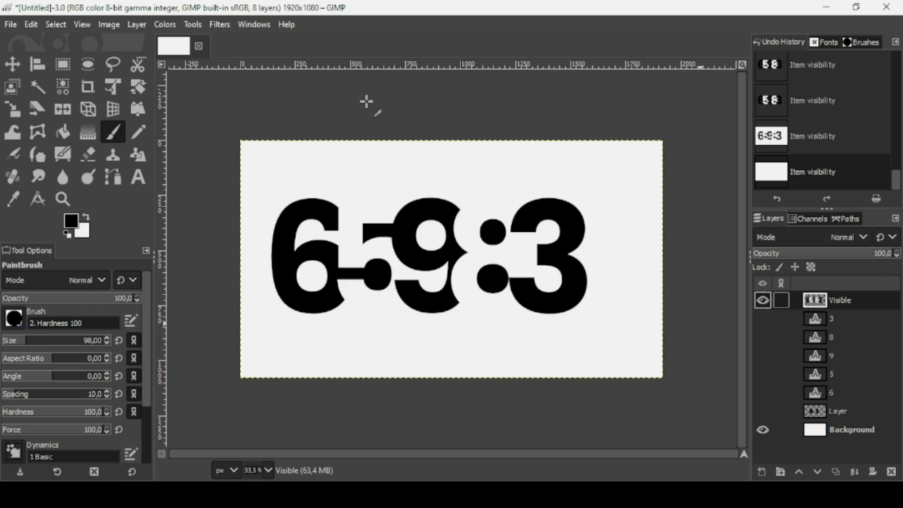
Crop the Visible layer to its digits and centre it horizontally and vertically on the canvas.
left_click(133, 28)
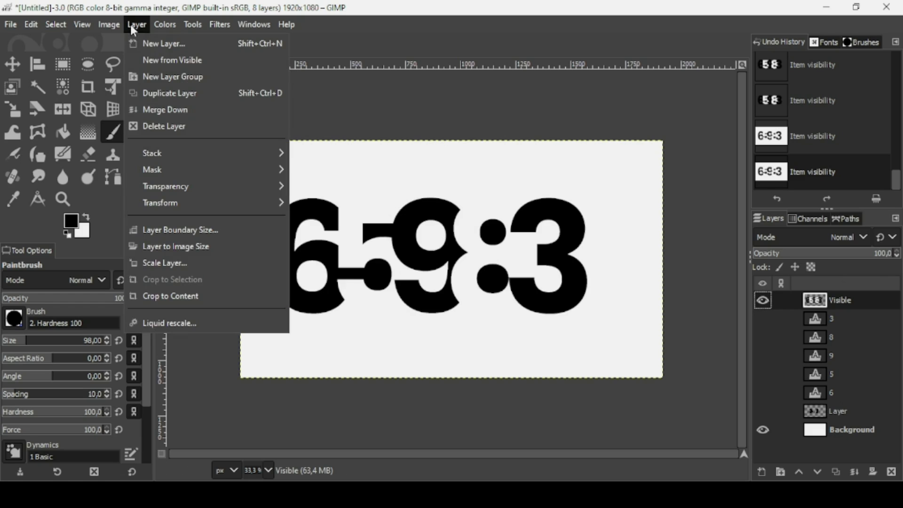
left_click(179, 298)
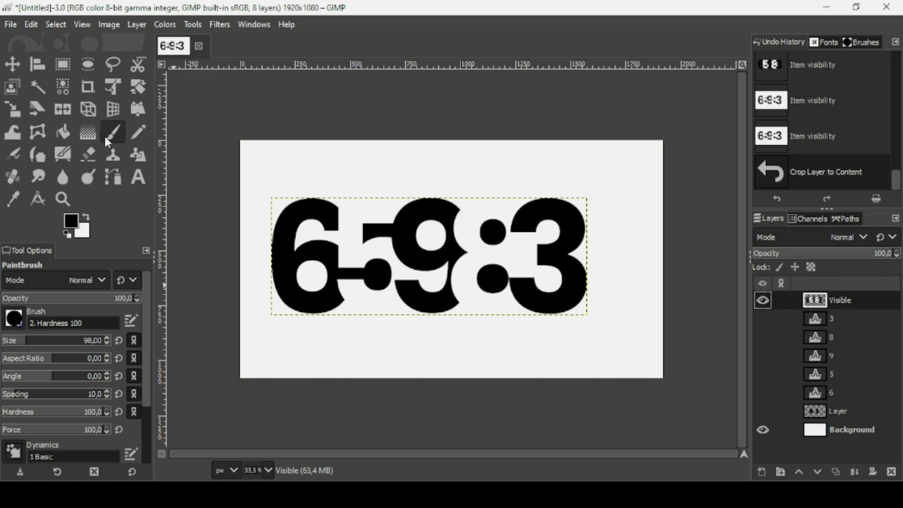
left_click(37, 65)
left_click(453, 258)
left_click(44, 317)
left_click(45, 337)
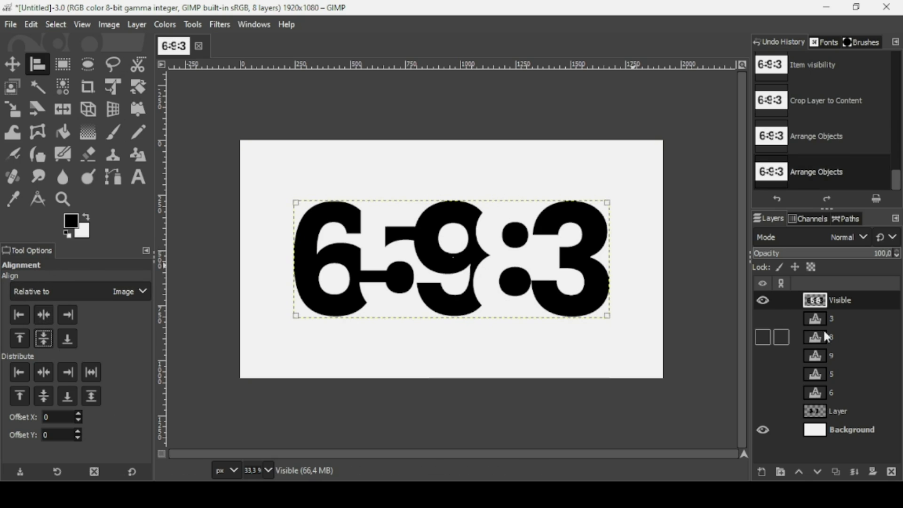
Create a new Visible #1 layer from everything visible at the top of the stack.
right_click(819, 301)
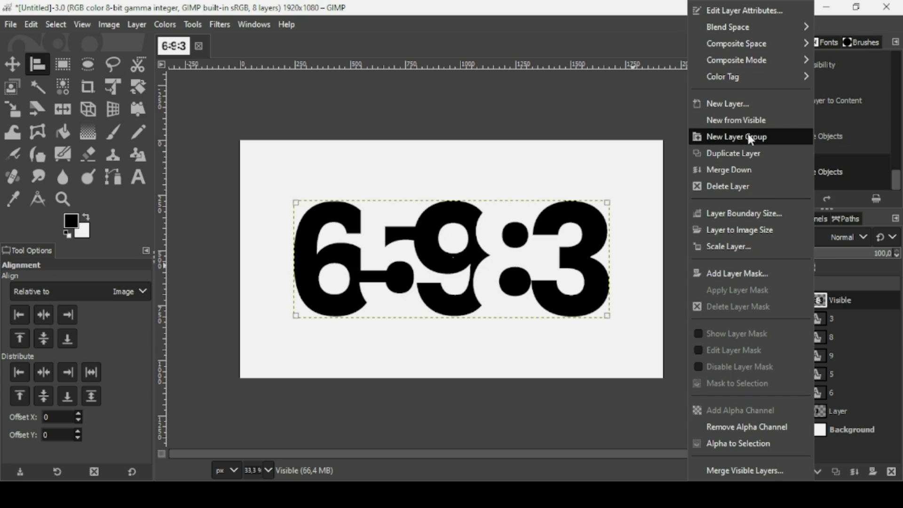
key("Escape")
key("ctrl+shift+alt+e")
key("m")
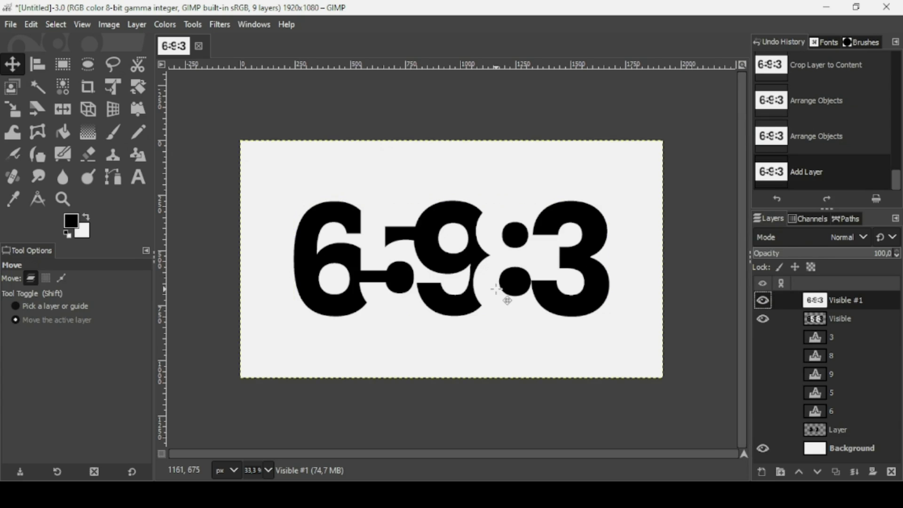